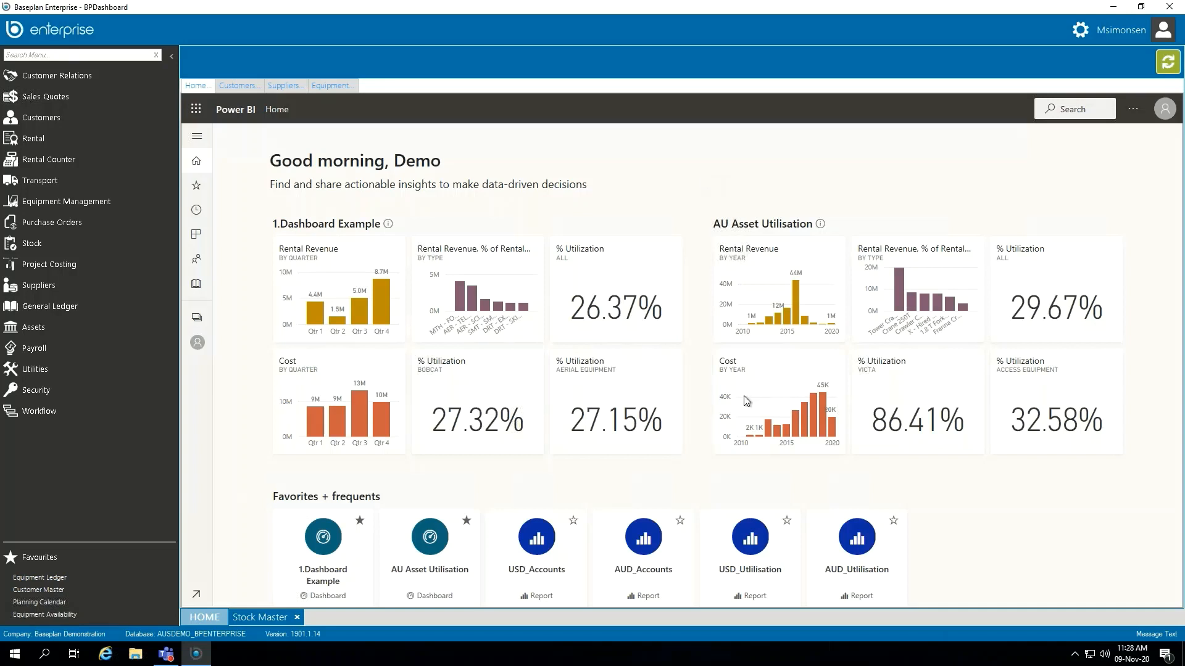
Look up item 45874 in Stock Master and copy its item code
{"action": "left_click", "coordinate": [263, 617]}
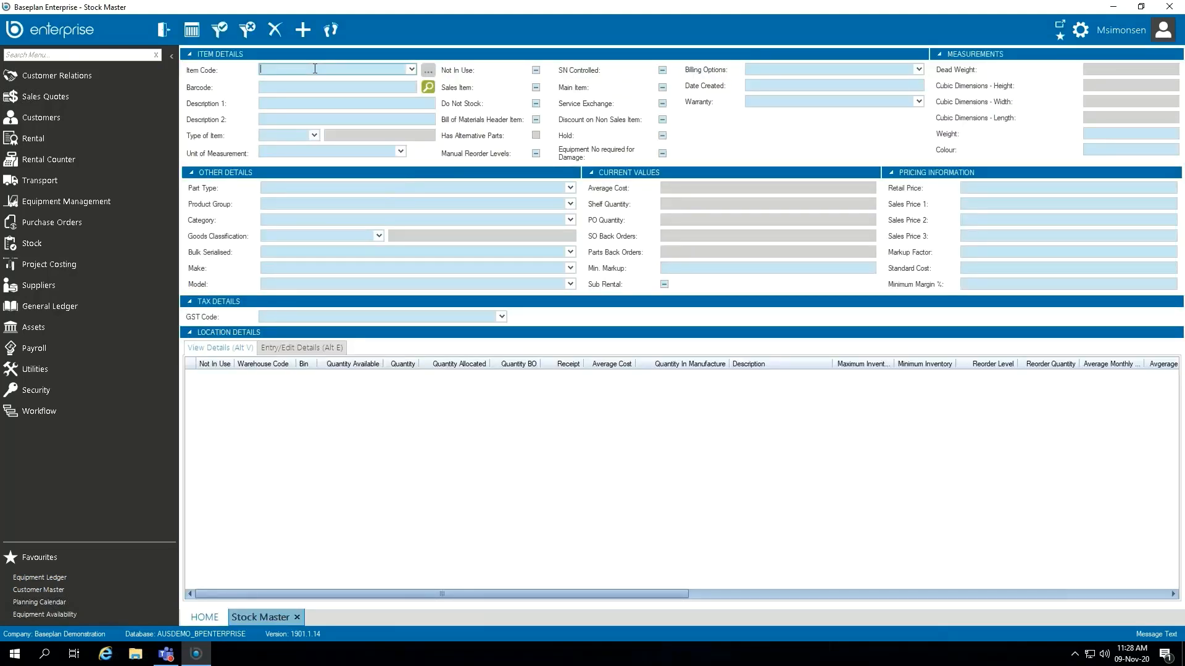
{"action": "type", "text": "45874"}
{"action": "key", "text": "Return"}
{"action": "key", "text": "ctrl+c"}
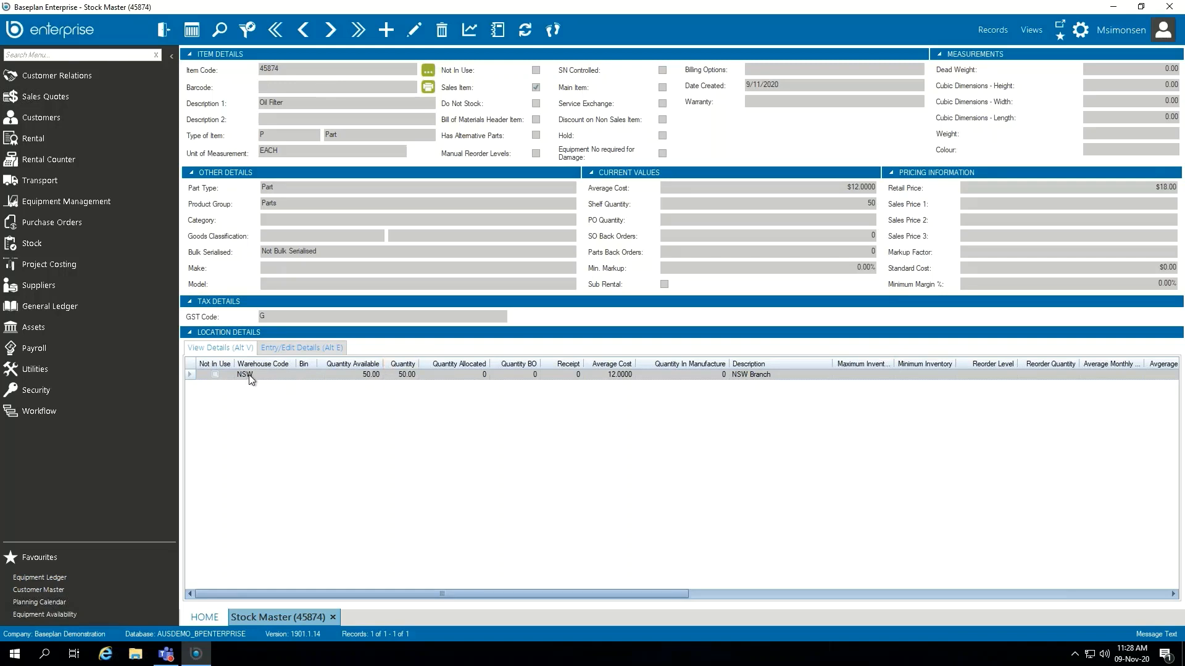
Check the oil filter's retail price against its average cost in the stock record
{"action": "left_click", "coordinate": [1125, 189]}
{"action": "left_click", "coordinate": [1151, 188]}
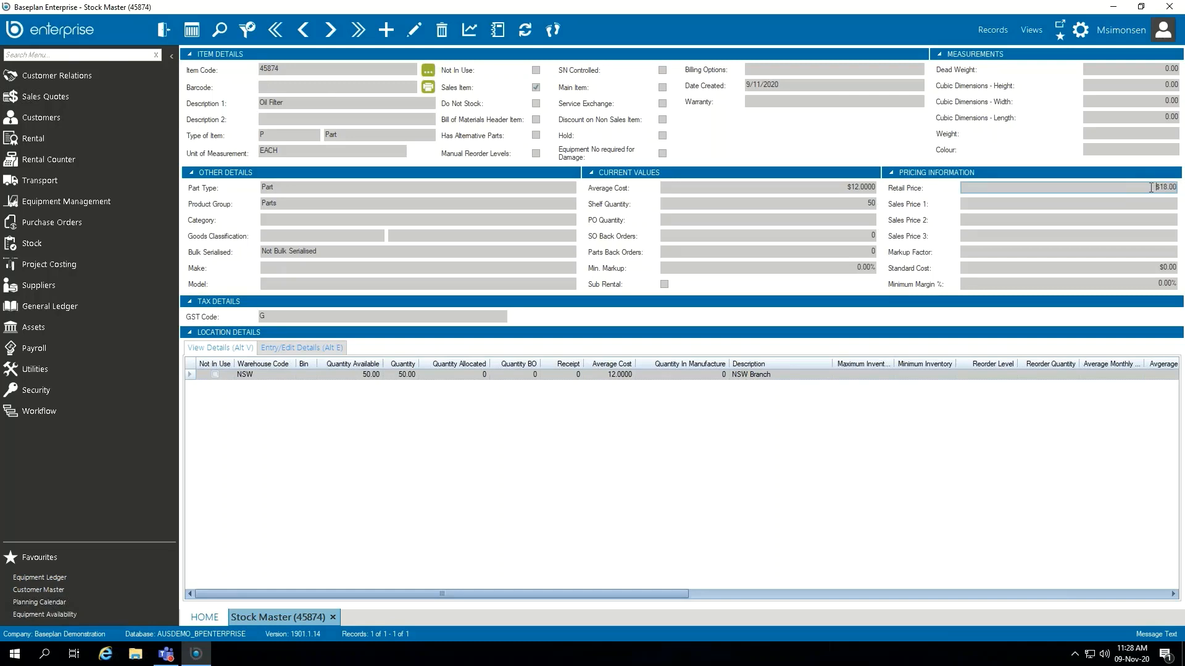
{"action": "left_click", "coordinate": [875, 187]}
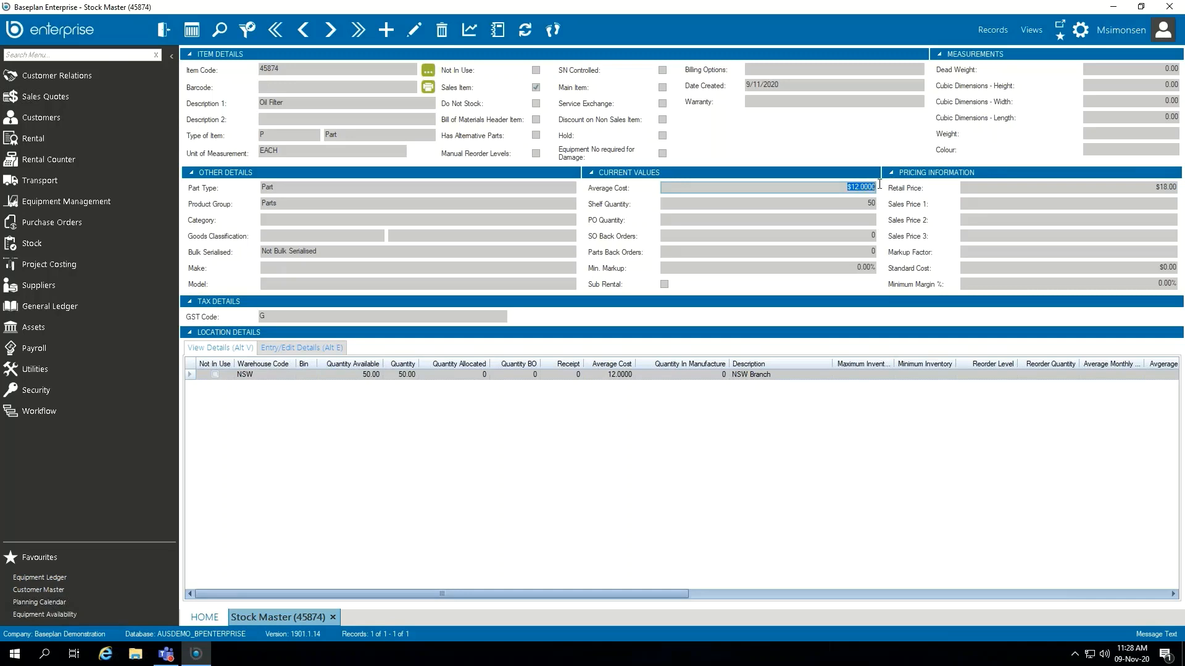
{"action": "left_click", "coordinate": [847, 189]}
{"action": "left_click", "coordinate": [1151, 187]}
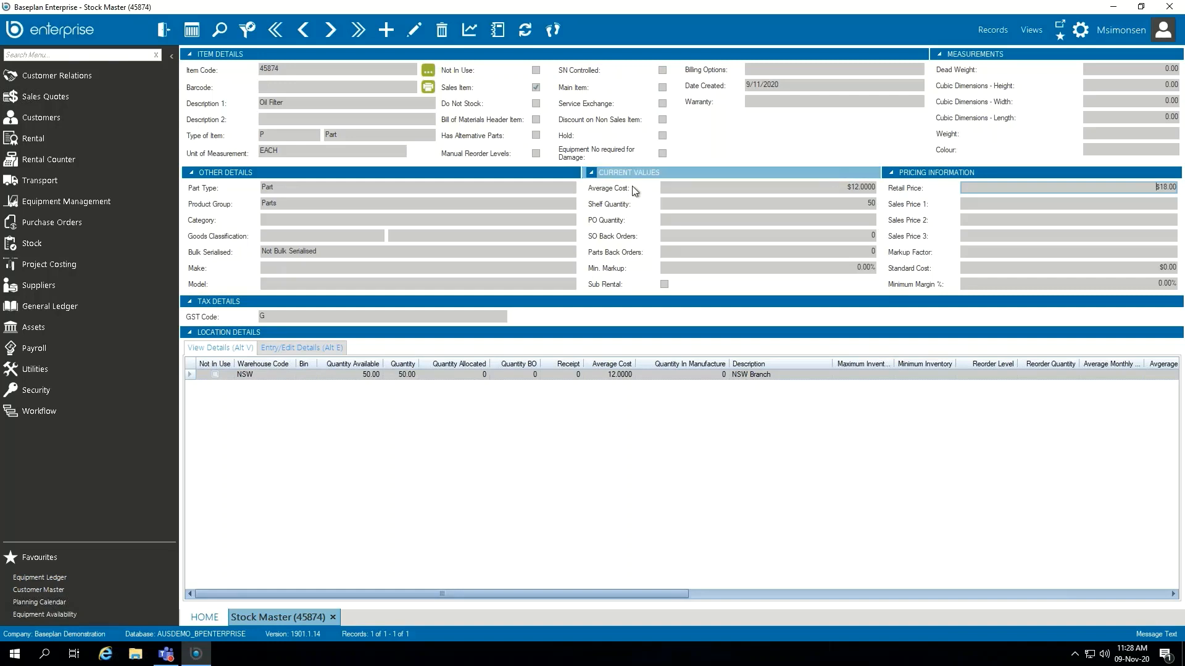
Look up item 45874 in Stock Main Enquiry and check its retail price
{"action": "left_click", "coordinate": [68, 242]}
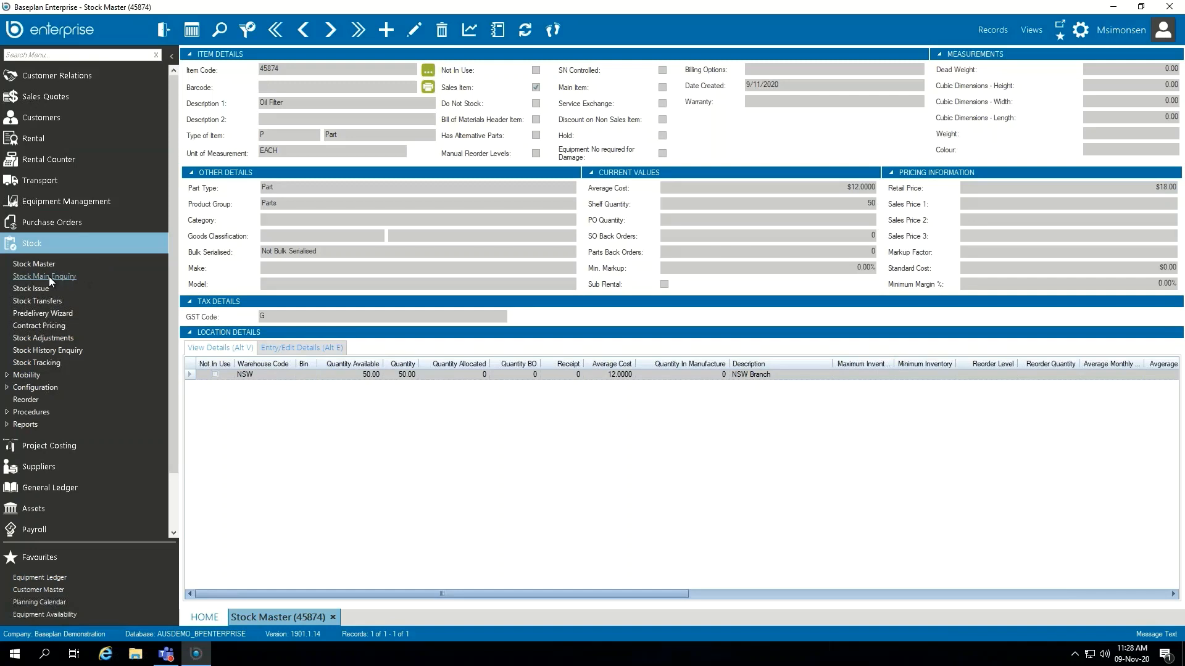
{"action": "left_click", "coordinate": [73, 277]}
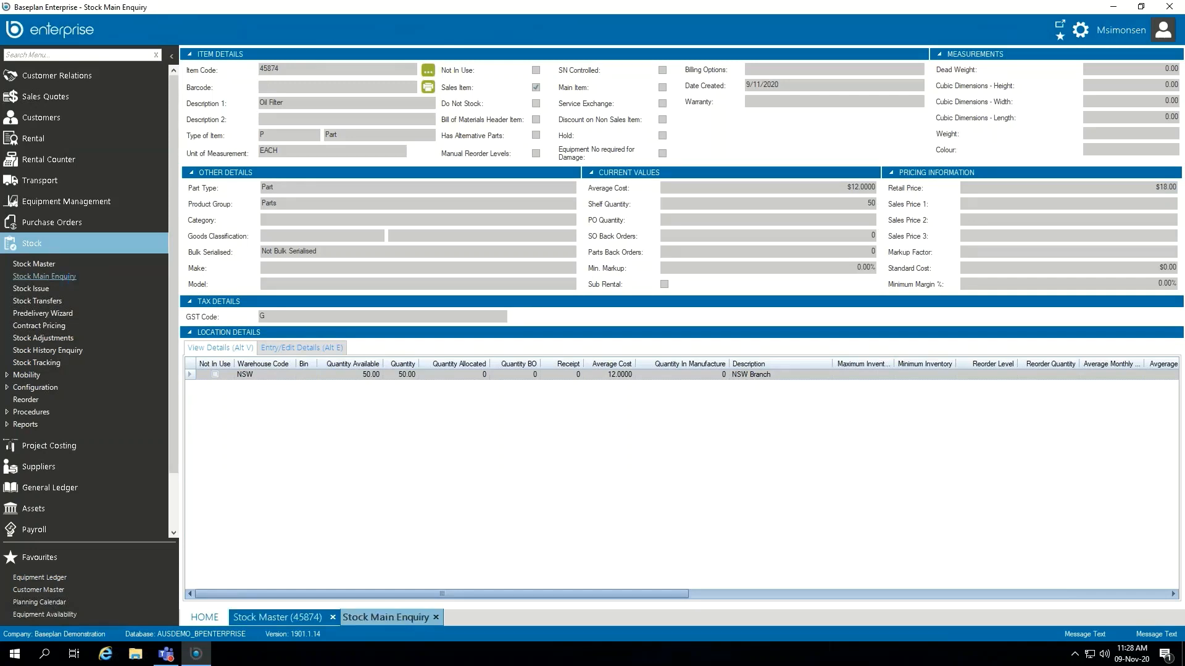
{"action": "key", "text": "ctrl+v"}
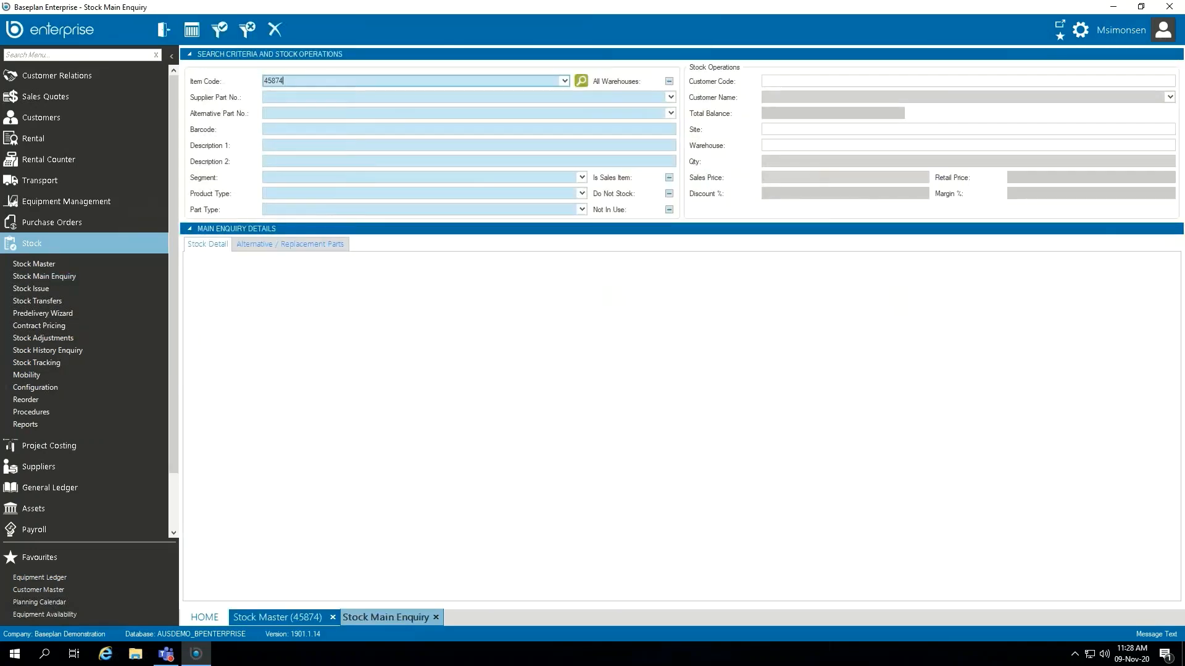
{"action": "key", "text": "Return"}
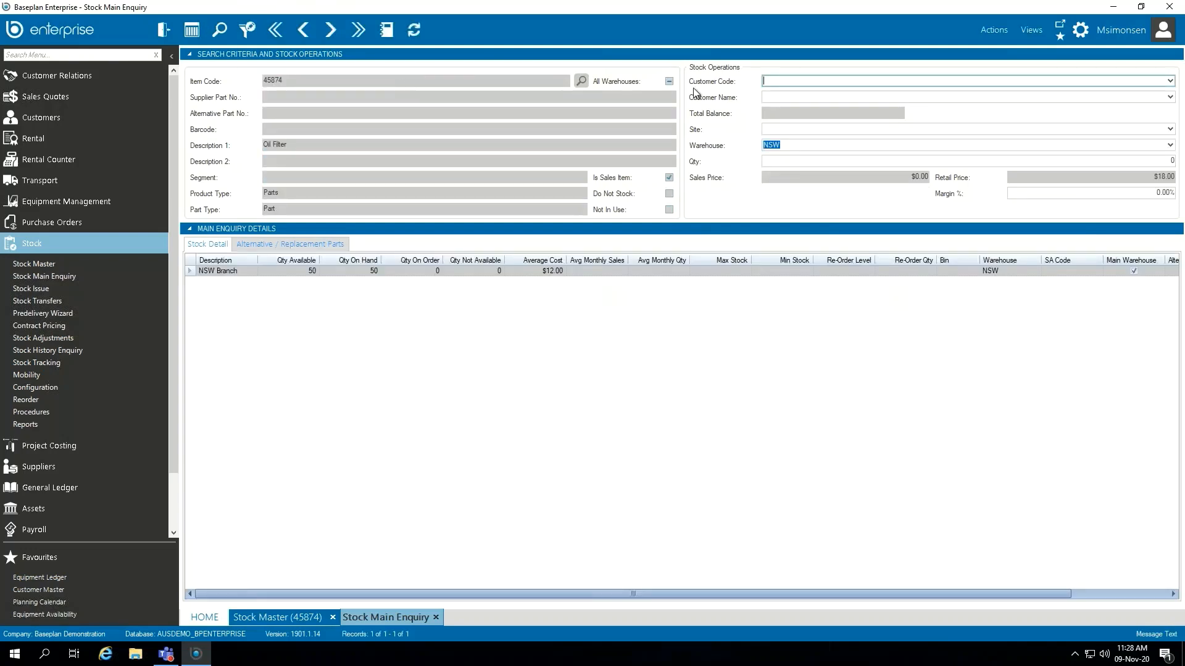
{"action": "left_click", "coordinate": [1128, 176]}
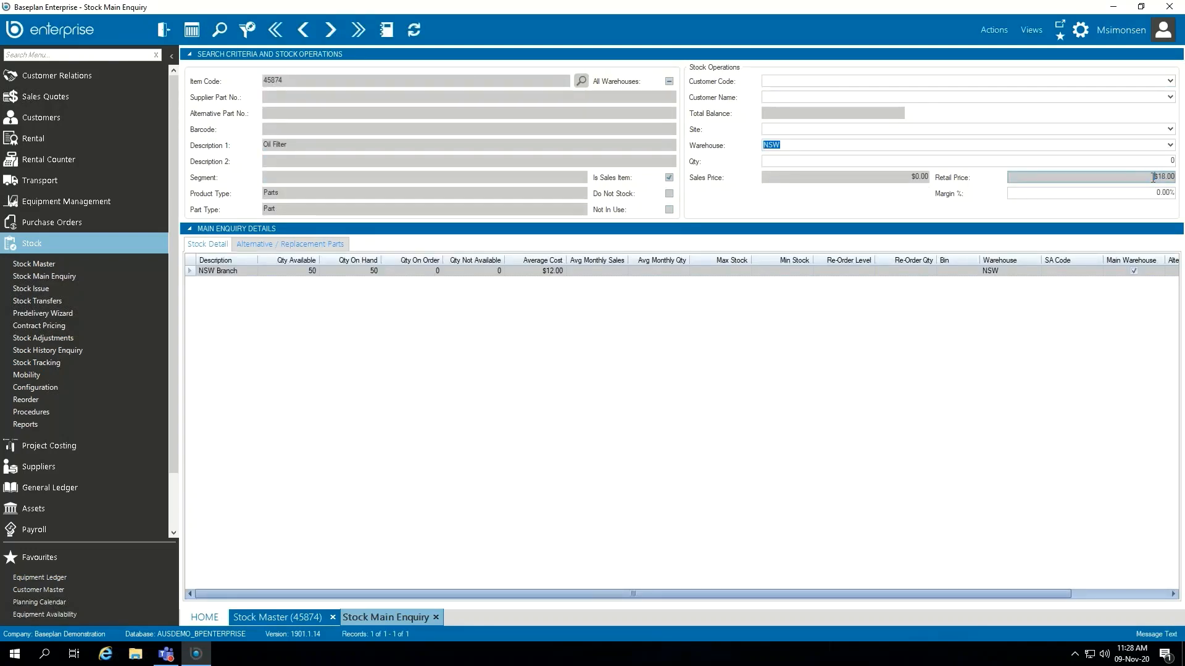
{"action": "left_click_drag", "start_coordinate": [1177, 177], "coordinate": [1149, 176]}
Set the enquiry's customer to Volaris Construction to view that customer's sales price for the item
{"action": "left_click", "coordinate": [796, 80]}
{"action": "type", "text": "VOL001"}
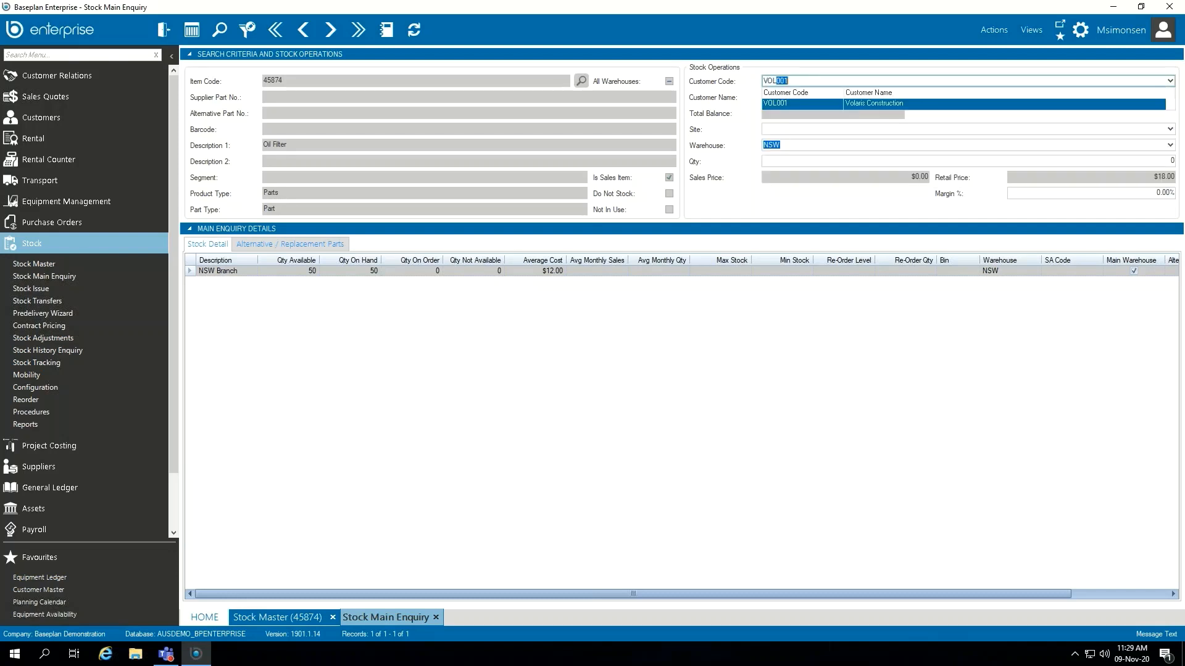
{"action": "key", "text": "Tab"}
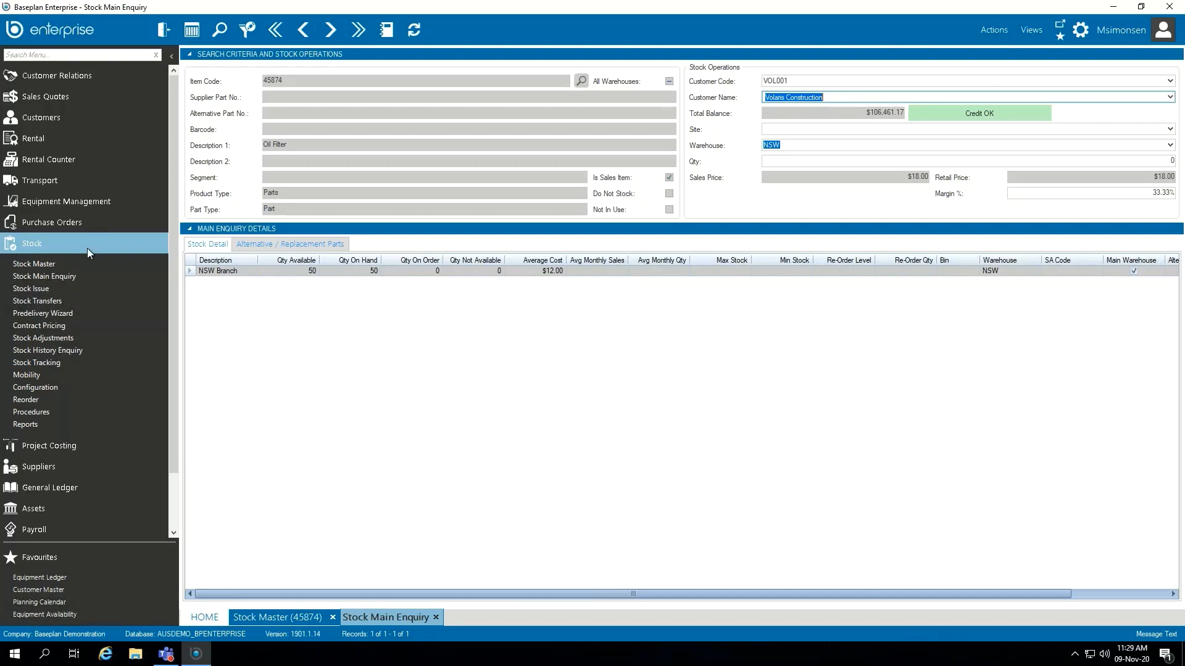
Create a new Contract Pricing record for item code 45874
{"action": "left_click", "coordinate": [44, 244]}
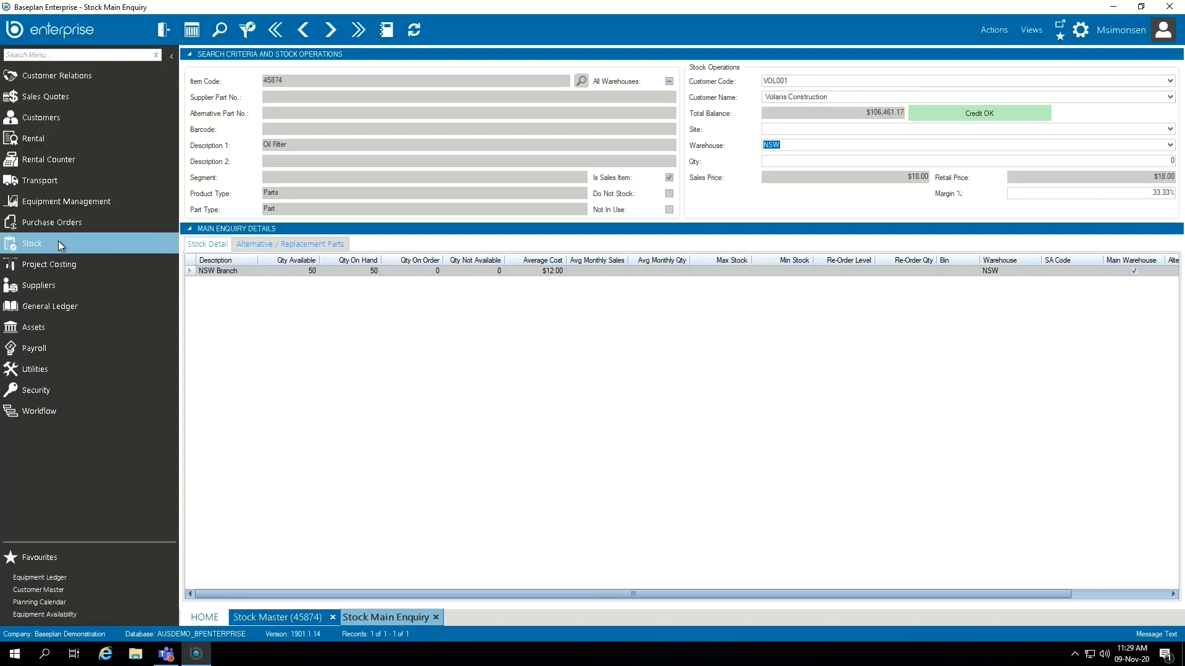
{"action": "left_click", "coordinate": [53, 243]}
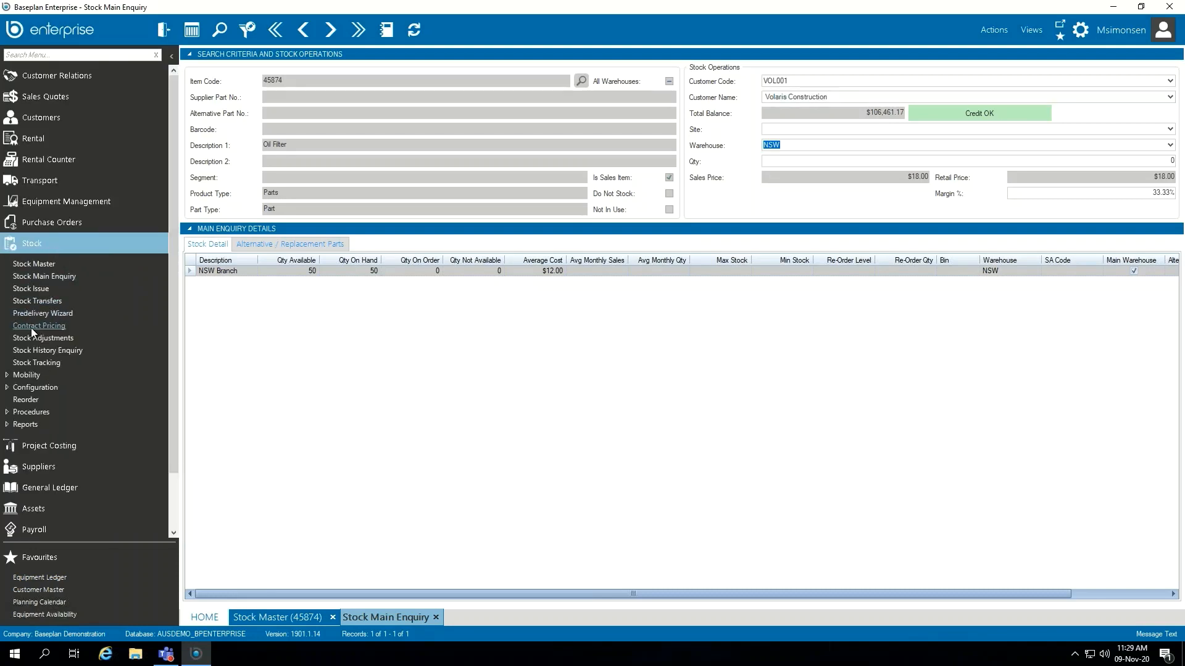
{"action": "left_click", "coordinate": [44, 327]}
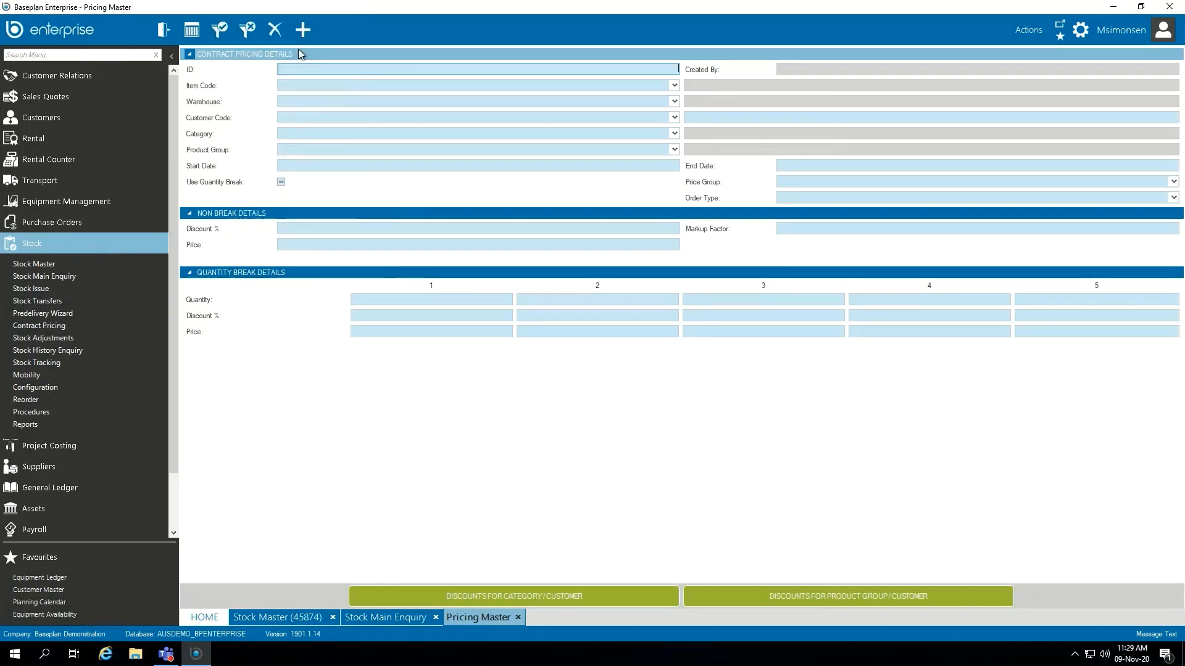
{"action": "left_click", "coordinate": [298, 32]}
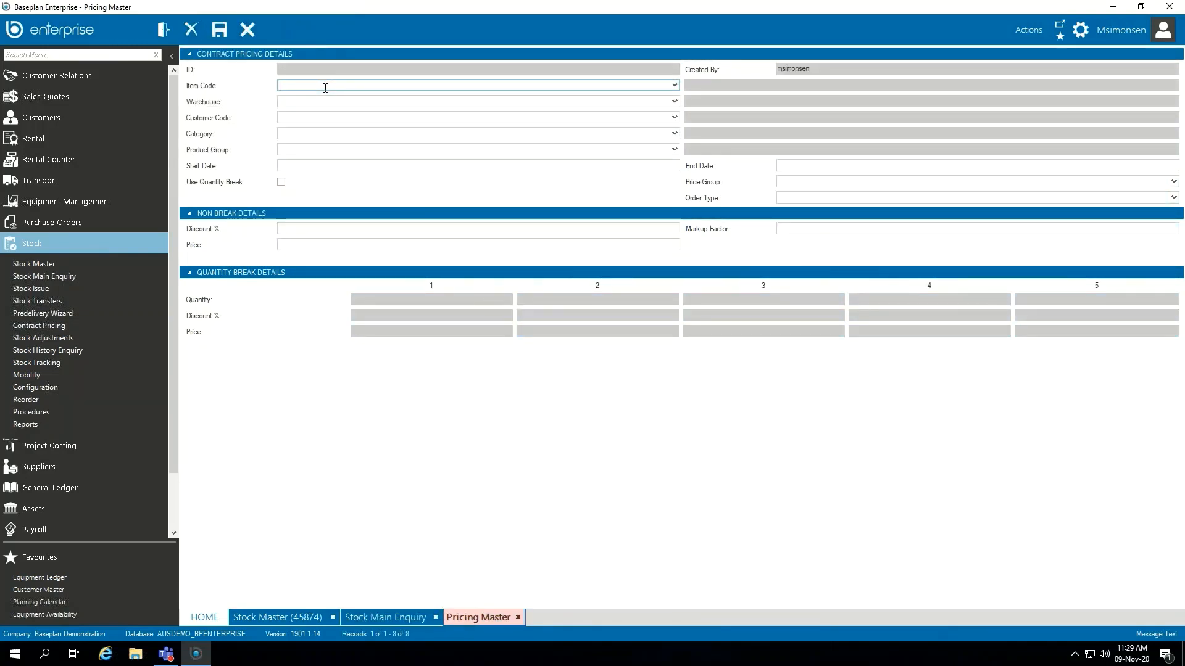
{"action": "type", "text": "45874"}
{"action": "left_click", "coordinate": [510, 111]}
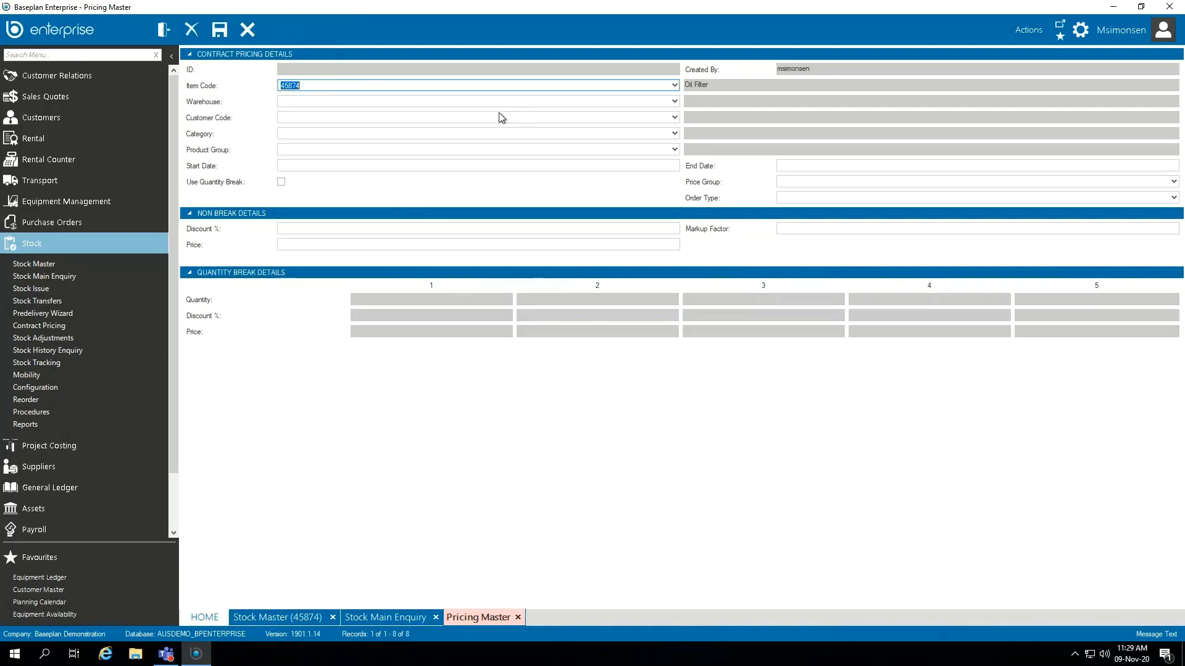
Assign the NSW warehouse and the customer Volaris Construction to the pricing record
{"action": "left_click", "coordinate": [315, 98]}
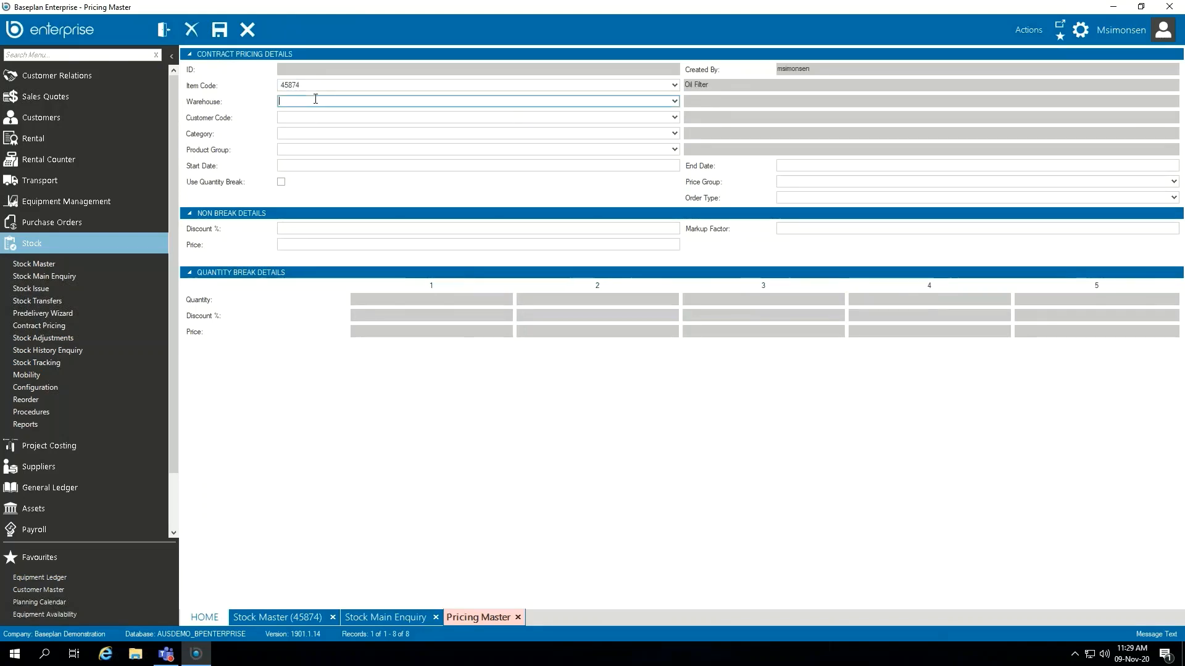
{"action": "left_click", "coordinate": [675, 102]}
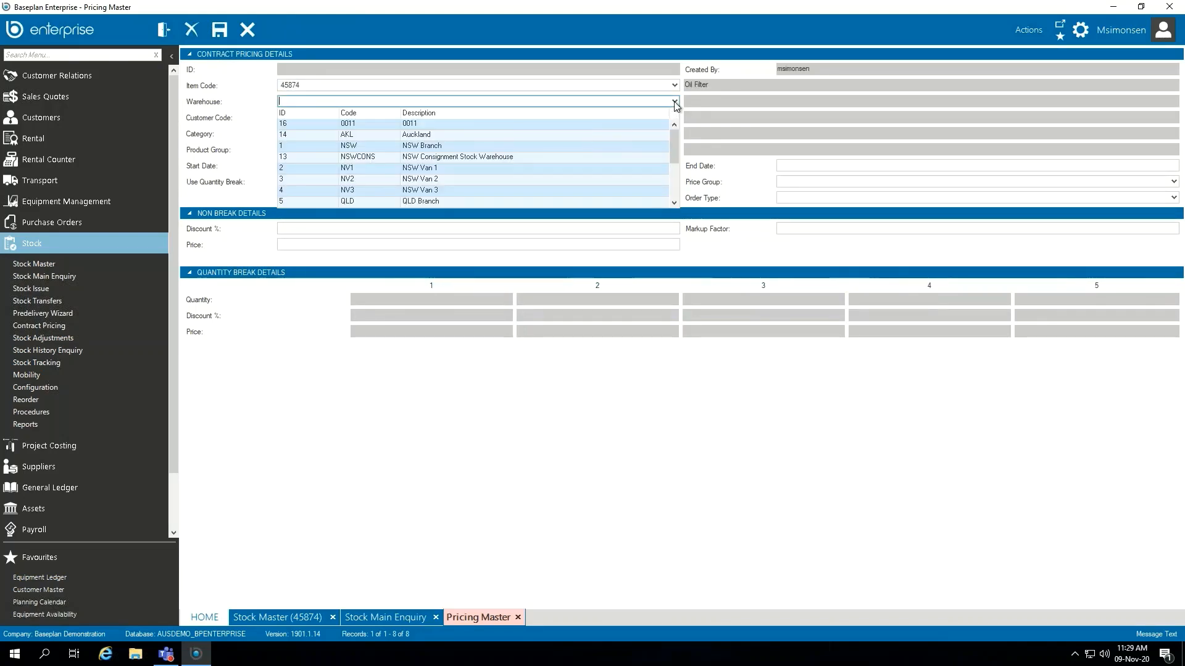
{"action": "left_click", "coordinate": [419, 148]}
{"action": "left_click", "coordinate": [342, 116]}
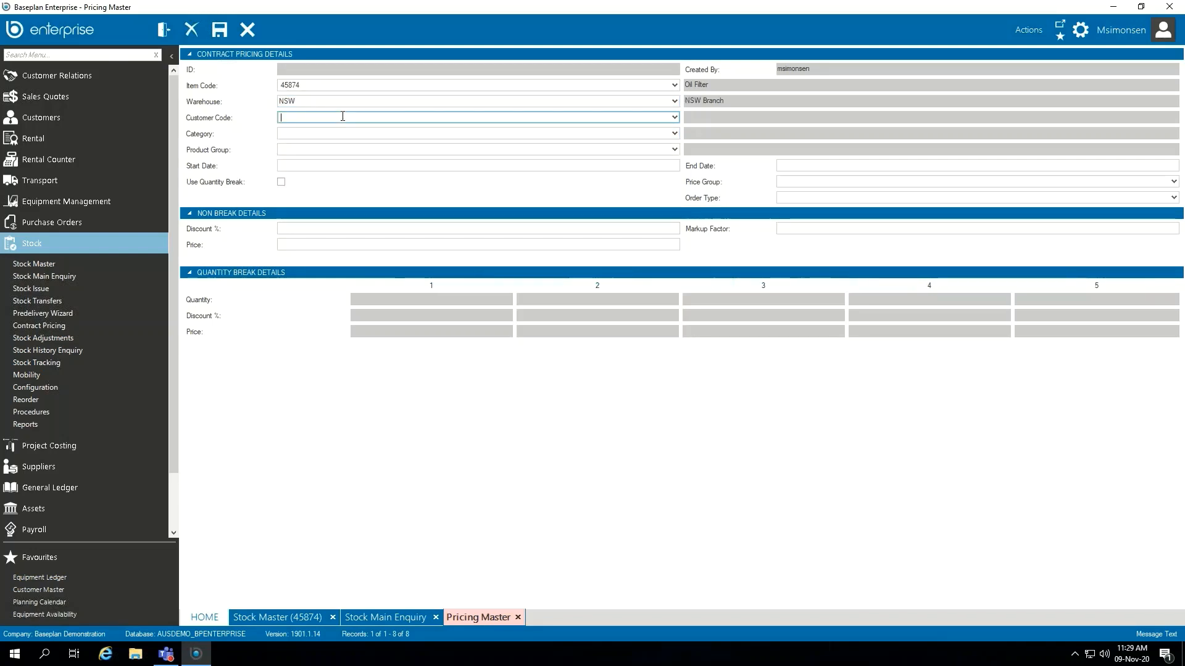
{"action": "type", "text": "V"}
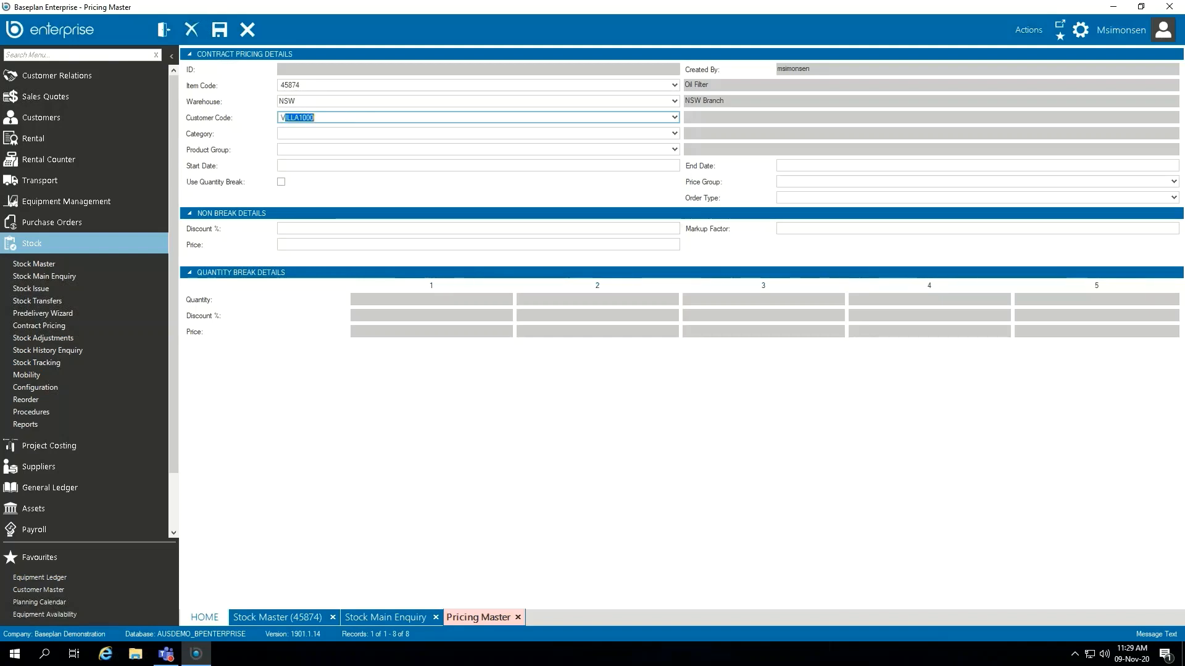
{"action": "type", "text": "OL001"}
{"action": "key", "text": "Tab"}
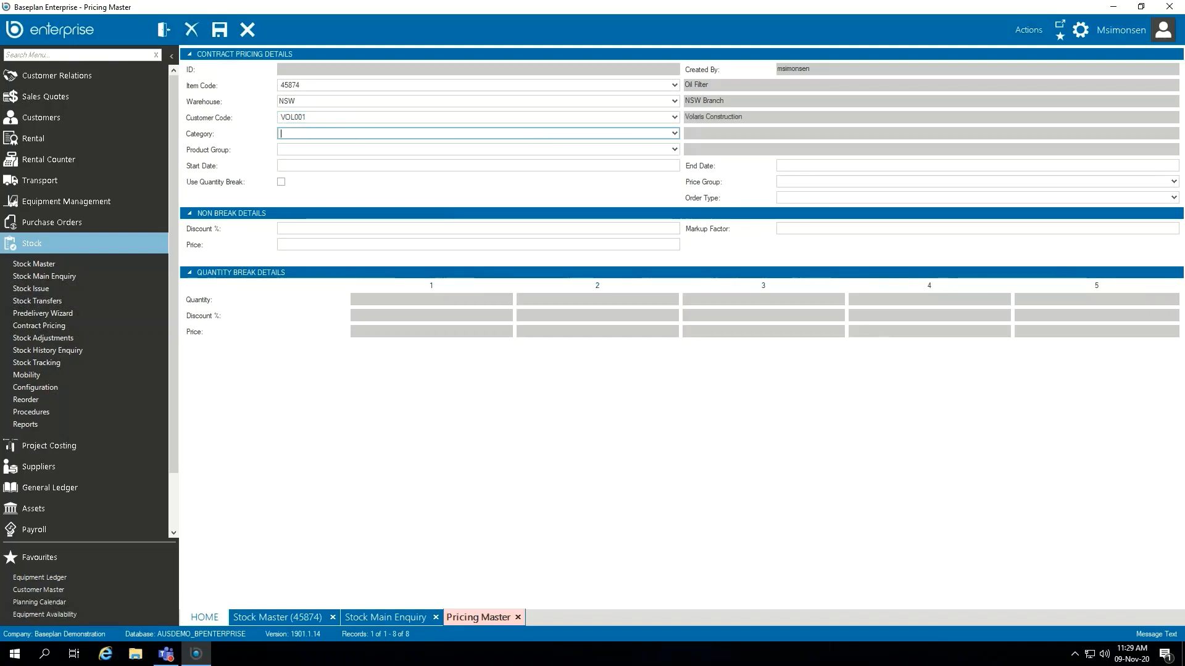
Leave the start and end dates blank and set the pricing record's order type to Sales Order
{"action": "left_click", "coordinate": [339, 164]}
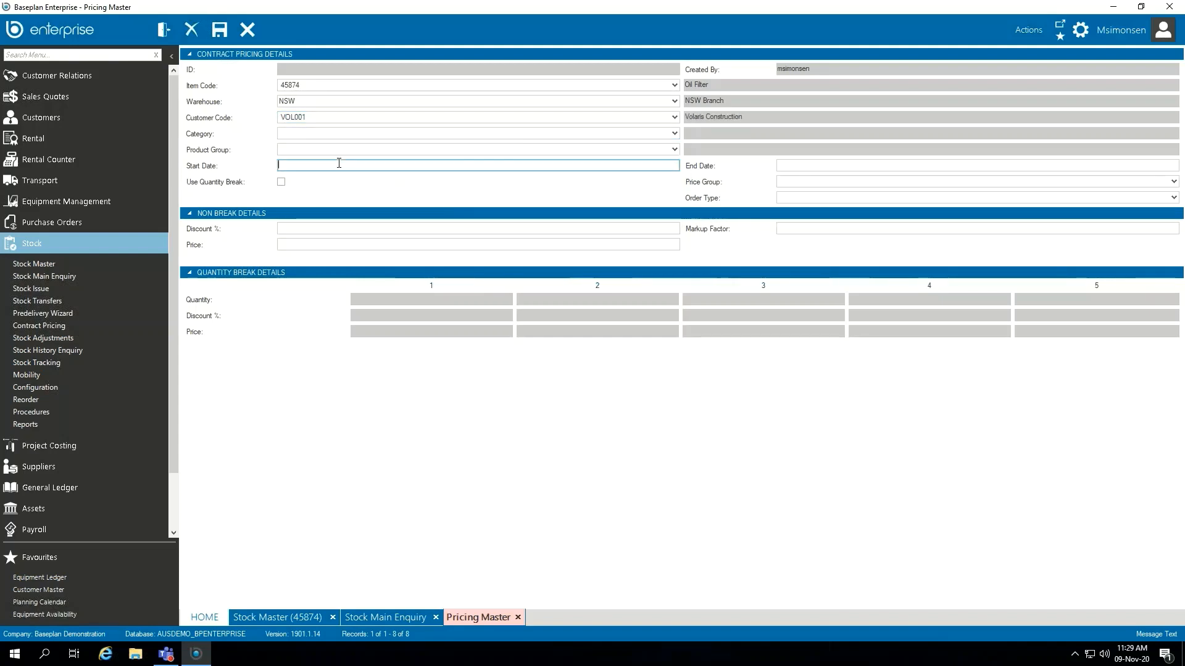
{"action": "left_click", "coordinate": [846, 167]}
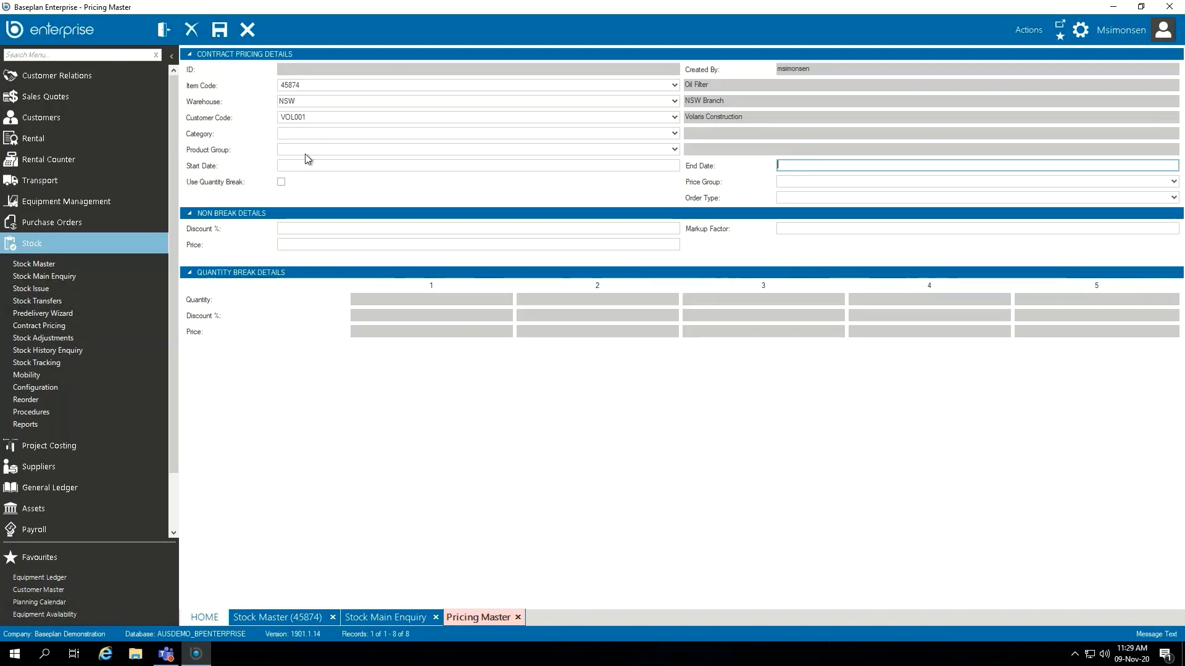
{"action": "left_click", "coordinate": [1174, 198]}
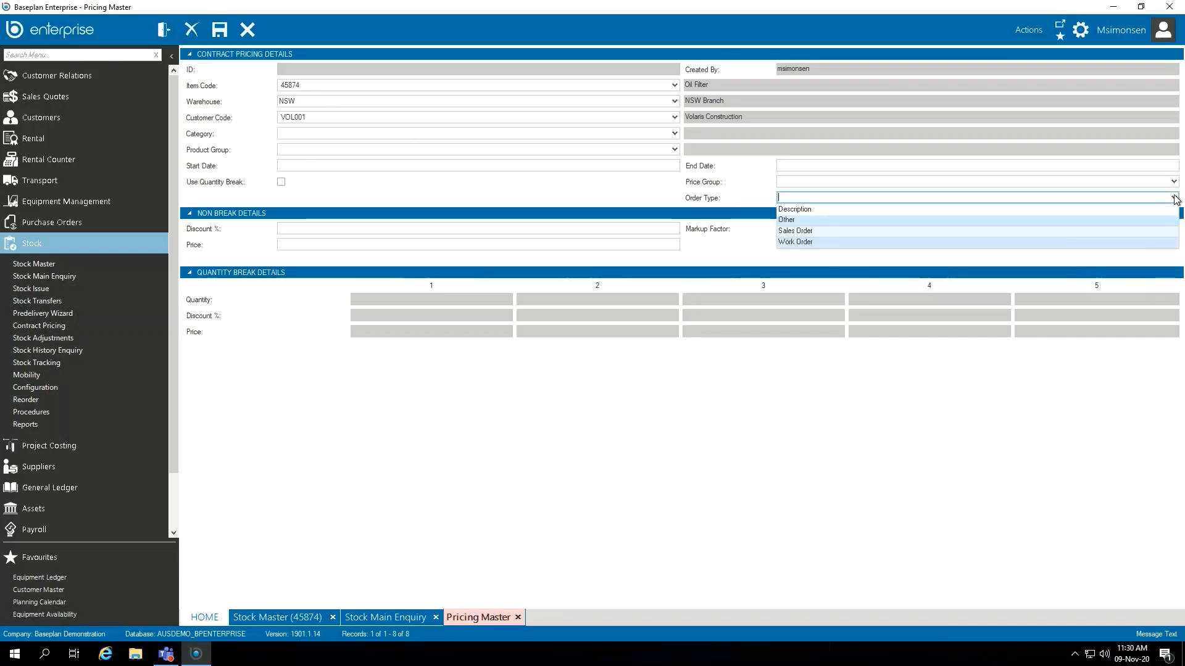
{"action": "left_click", "coordinate": [825, 231]}
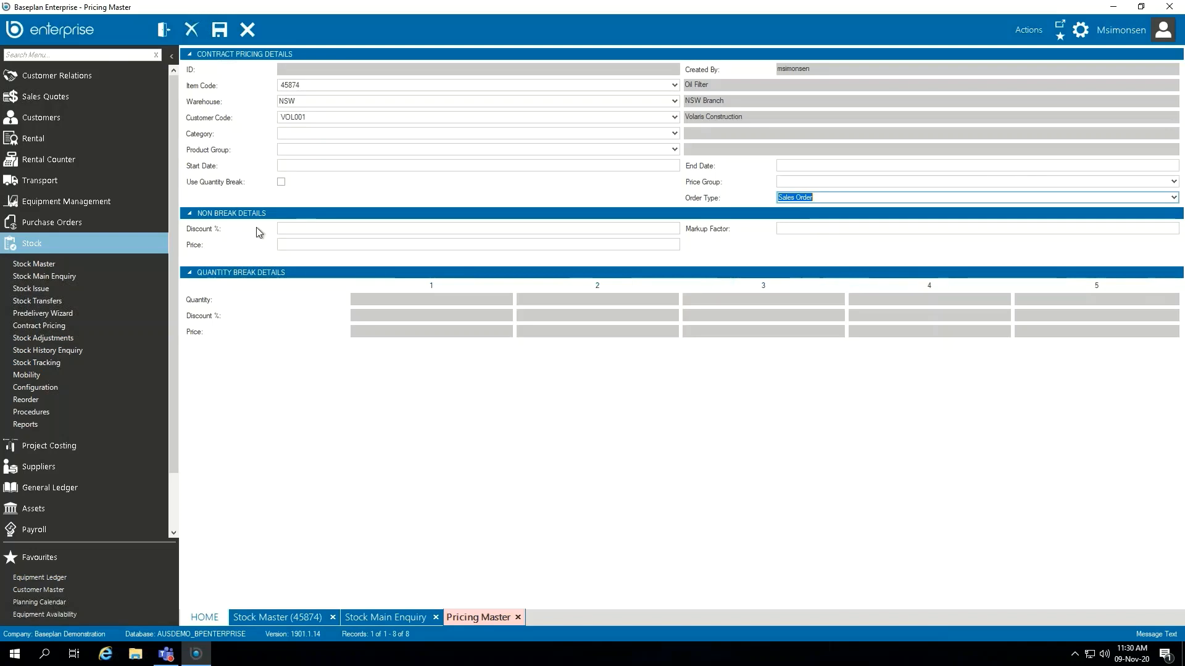
Set the non-break price to $15.00 and save the pricing record
{"action": "left_click", "coordinate": [366, 245]}
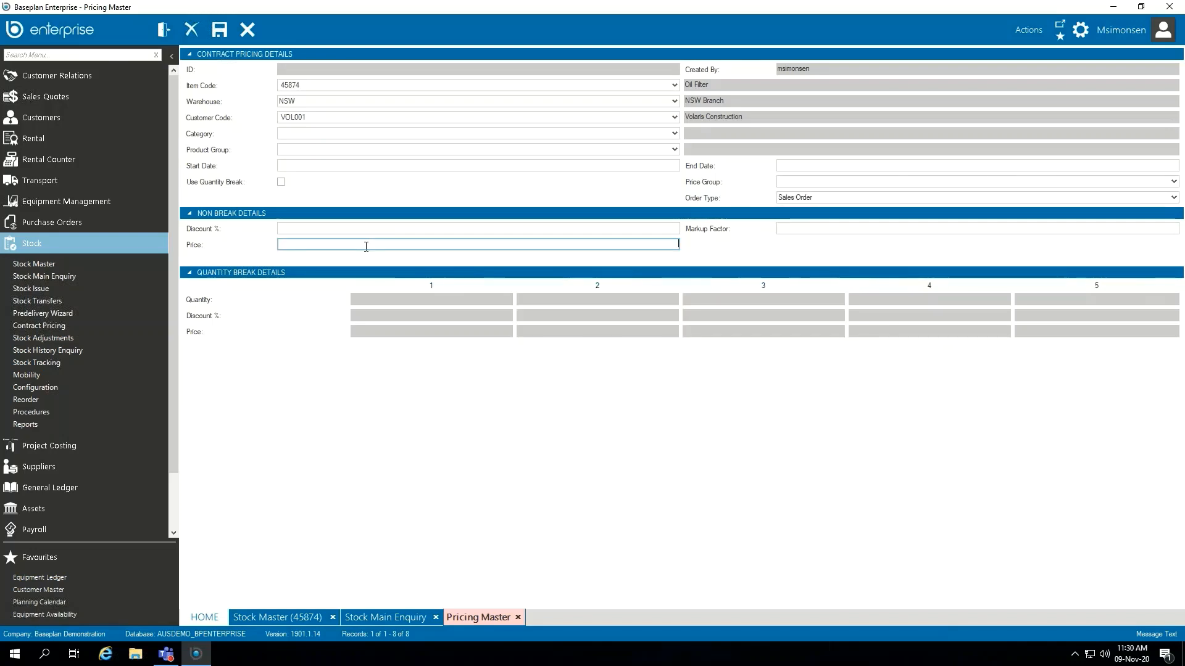
{"action": "type", "text": "15"}
{"action": "key", "text": "Tab"}
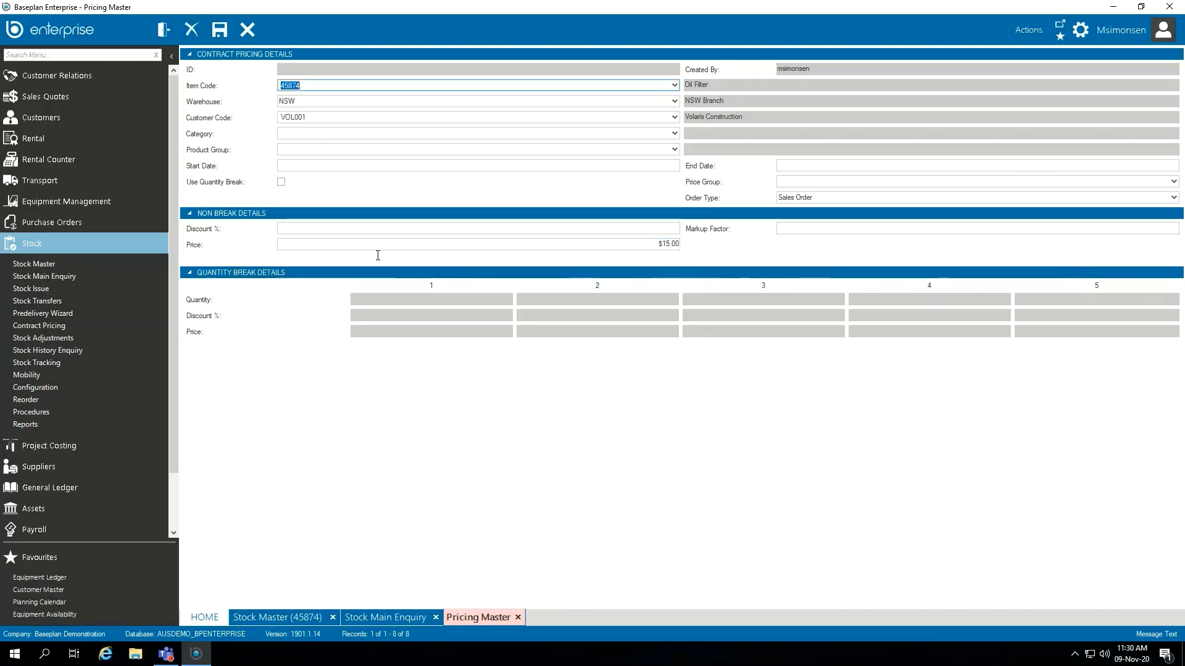
{"action": "left_click", "coordinate": [220, 32]}
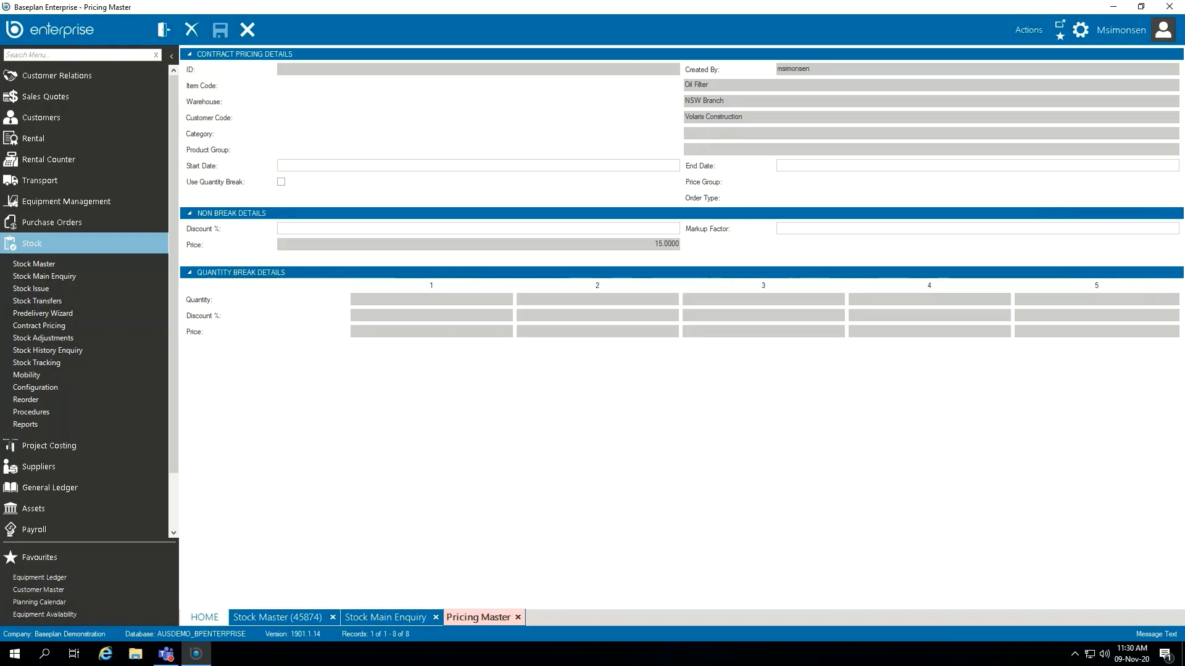
Close the existing Stock Main Enquiry, reopen it and look up item 45874
{"action": "left_click", "coordinate": [435, 617]}
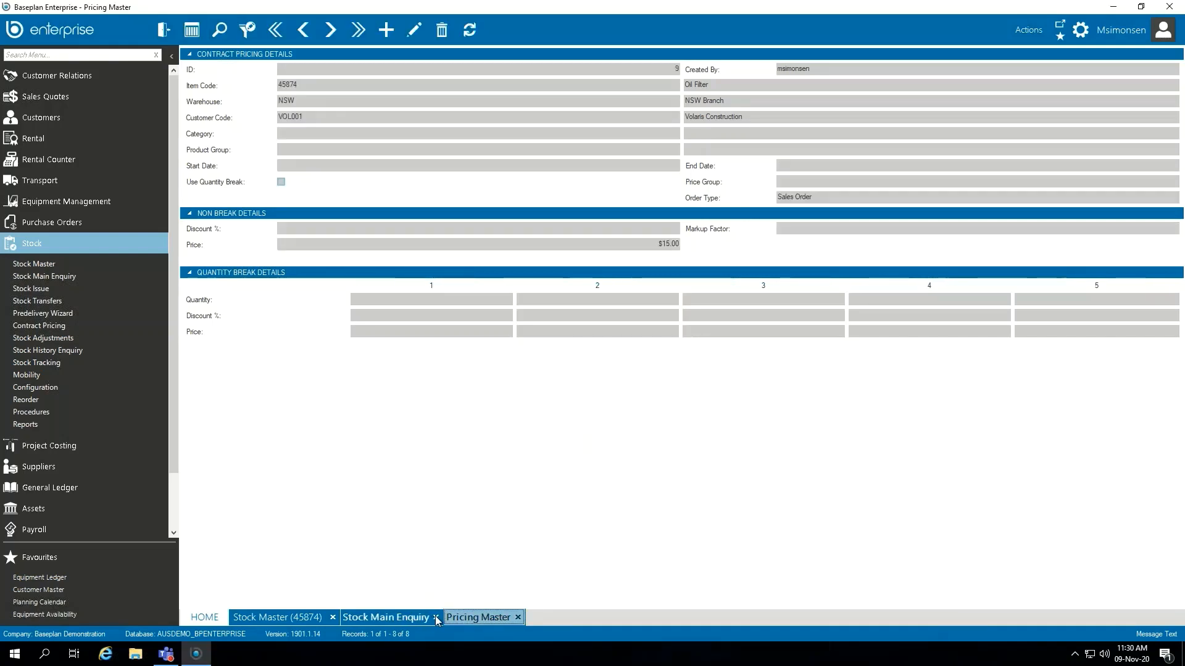
{"action": "left_click", "coordinate": [50, 277]}
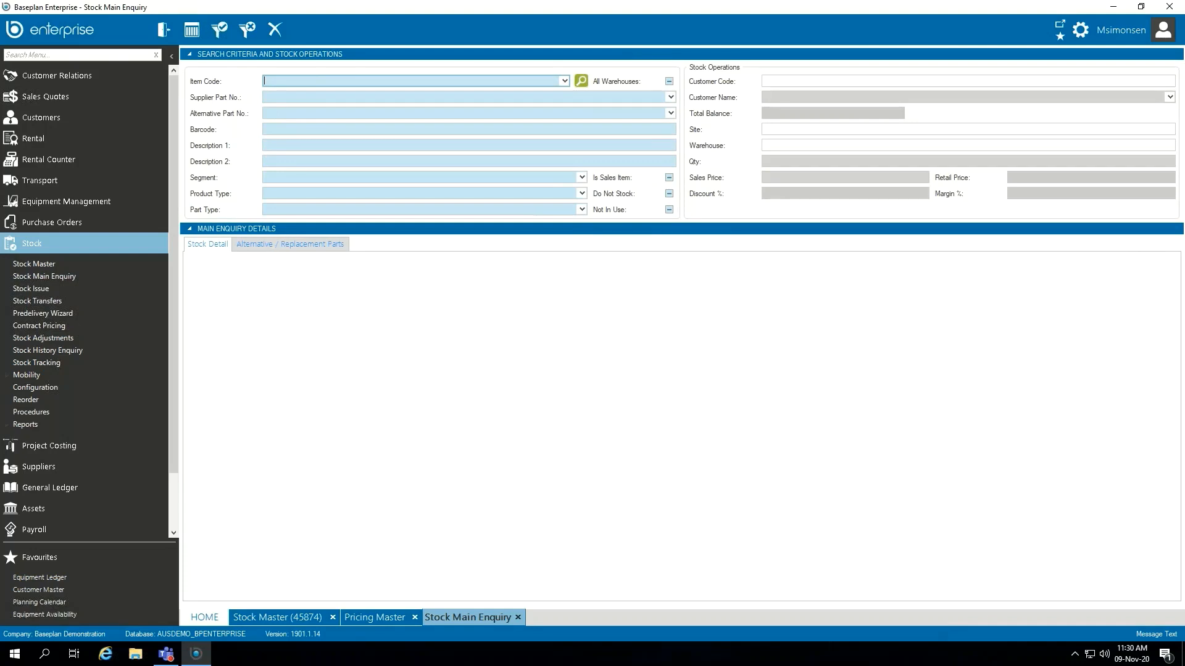
{"action": "type", "text": "45874"}
{"action": "key", "text": "Return"}
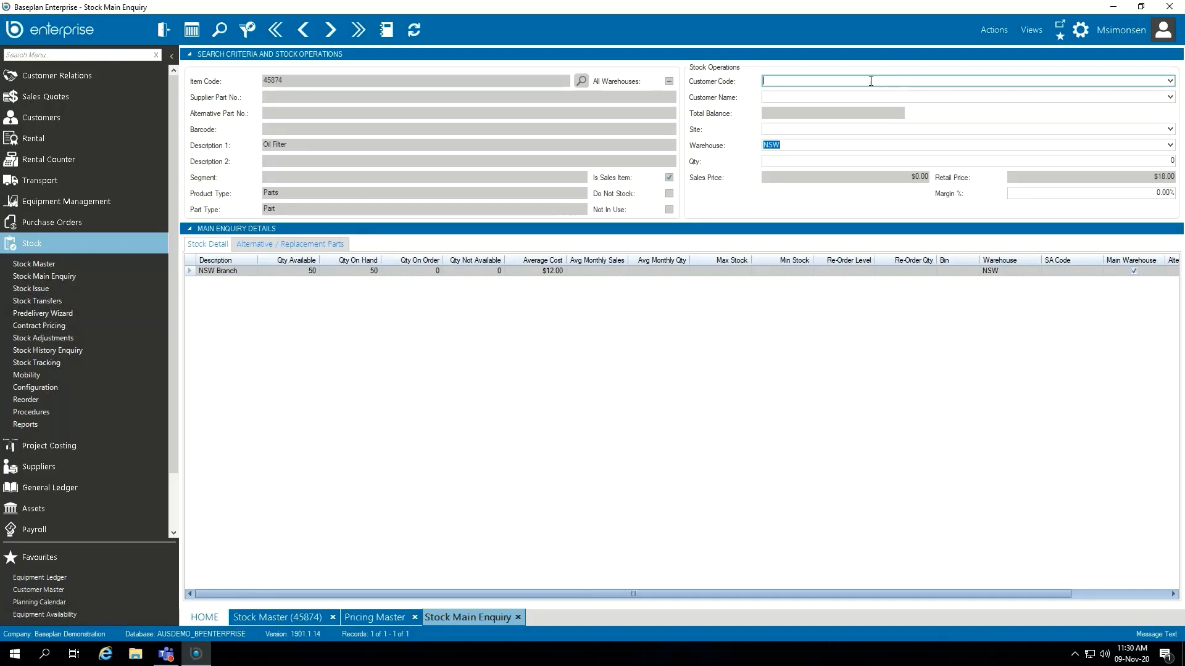
Enter Volaris Construction's customer code in the new enquiry and check the contract sales price
{"action": "type", "text": "VOL001"}
{"action": "key", "text": "Tab"}
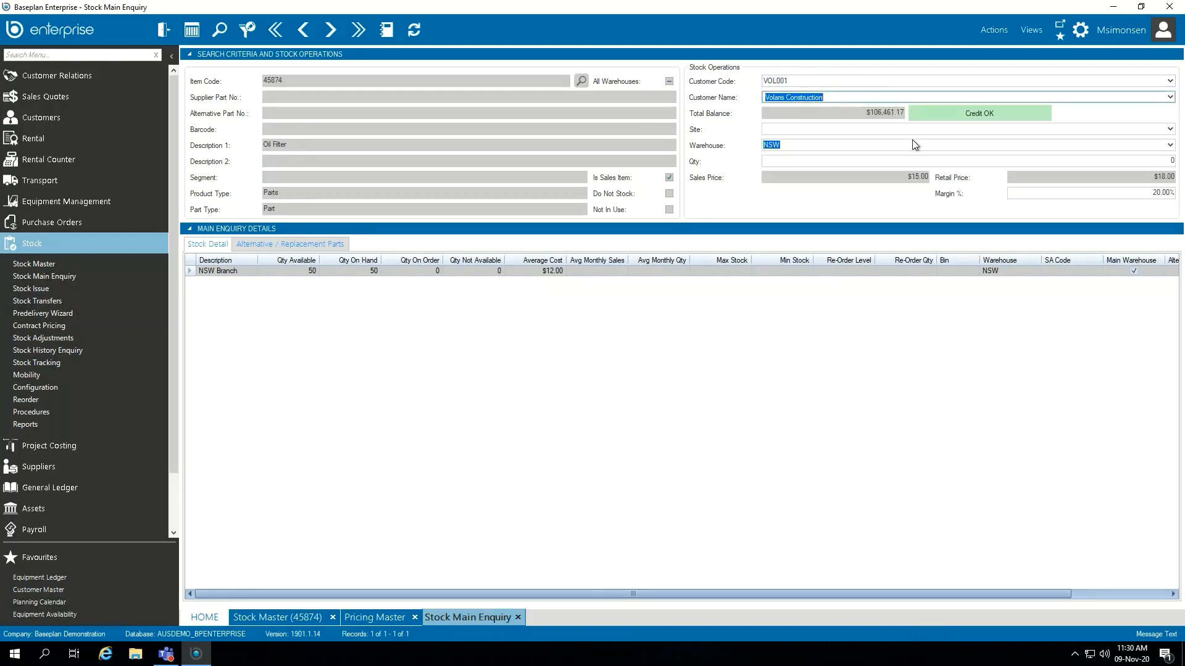
{"action": "left_click_drag", "start_coordinate": [888, 178], "coordinate": [936, 178]}
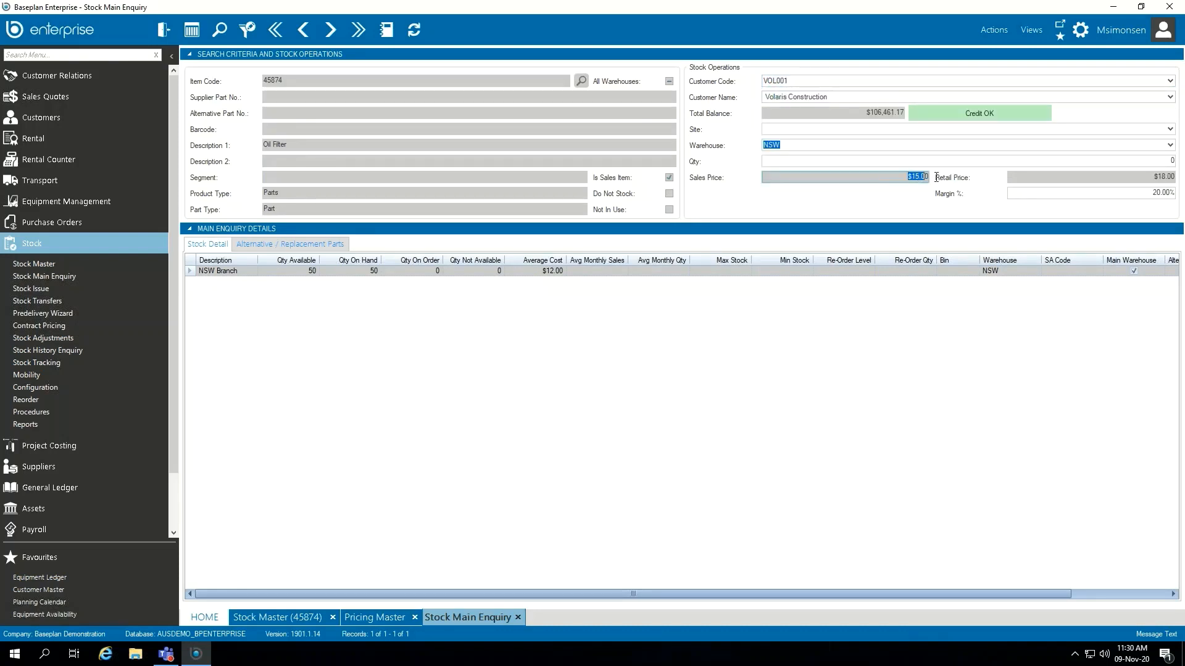
{"action": "left_click", "coordinate": [907, 179]}
Return to the saved contract pricing record in Pricing Master
{"action": "left_click", "coordinate": [376, 617]}
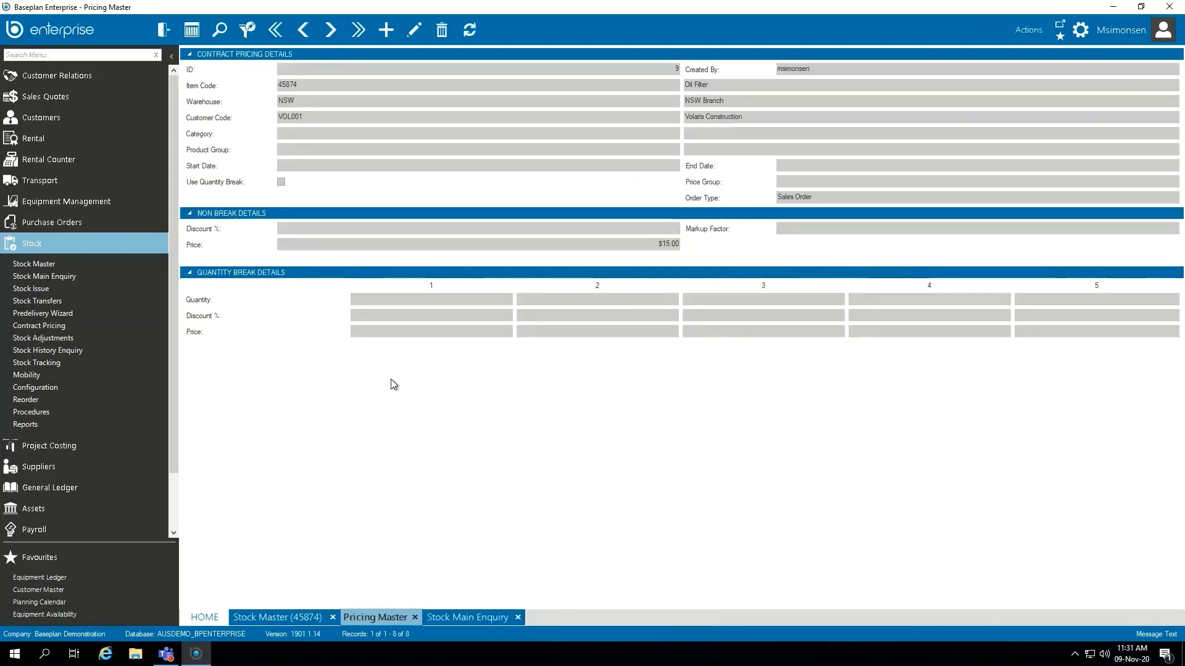